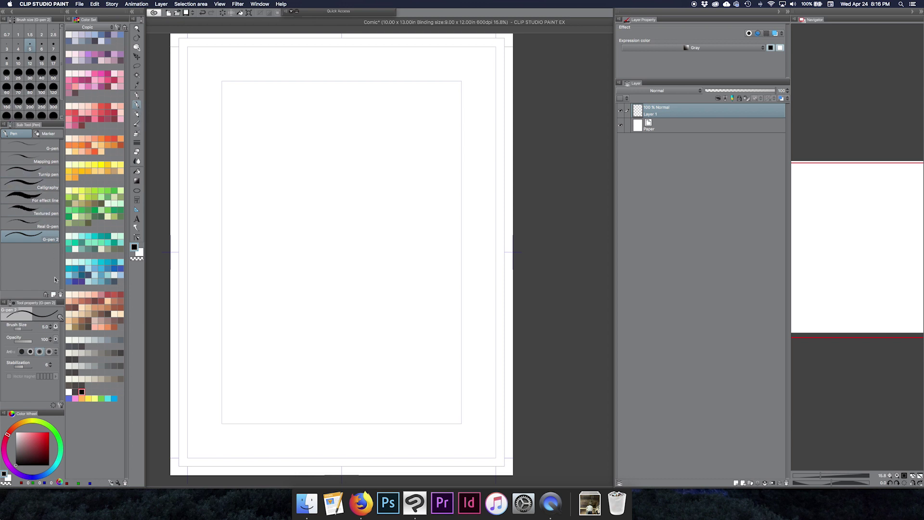
{"action": "left_click", "coordinate": [4, 126]}
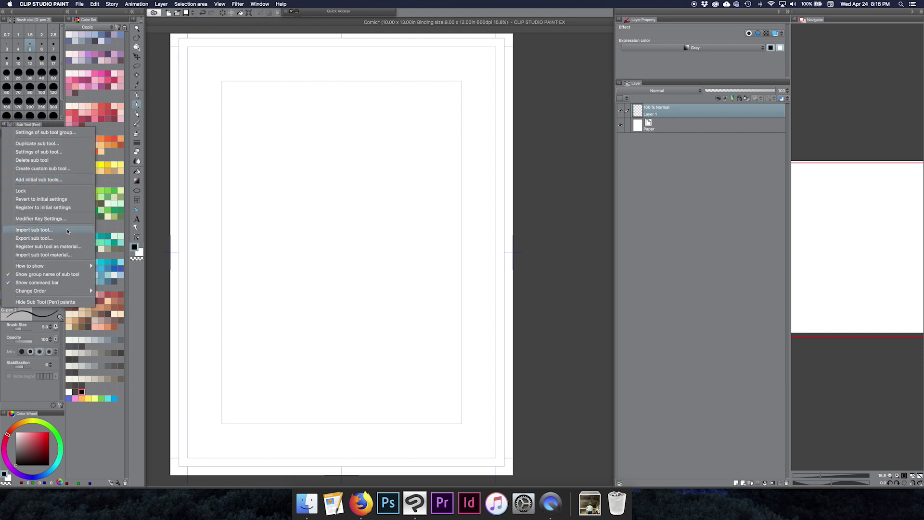
{"action": "left_click", "coordinate": [44, 230]}
{"action": "left_click_drag", "start_coordinate": [504, 95], "coordinate": [402, 130]}
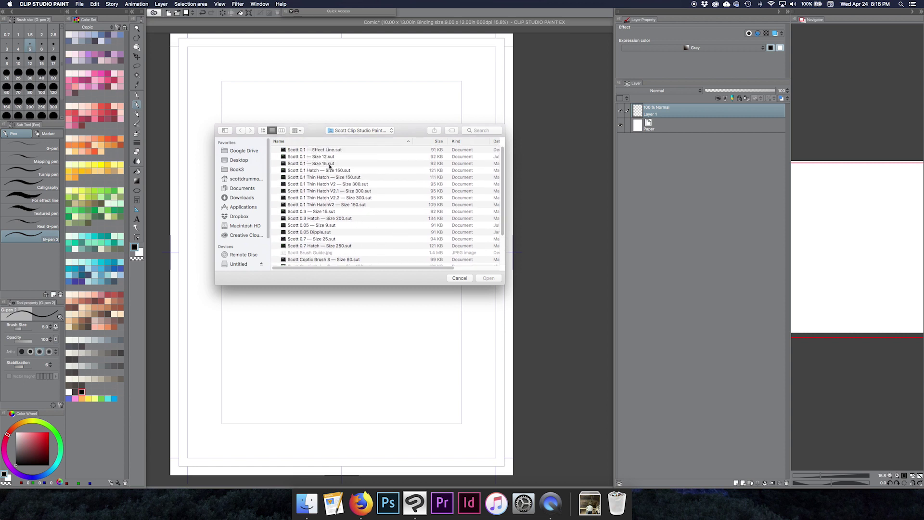
{"action": "left_click", "coordinate": [349, 177]}
{"action": "key", "text": "Return"}
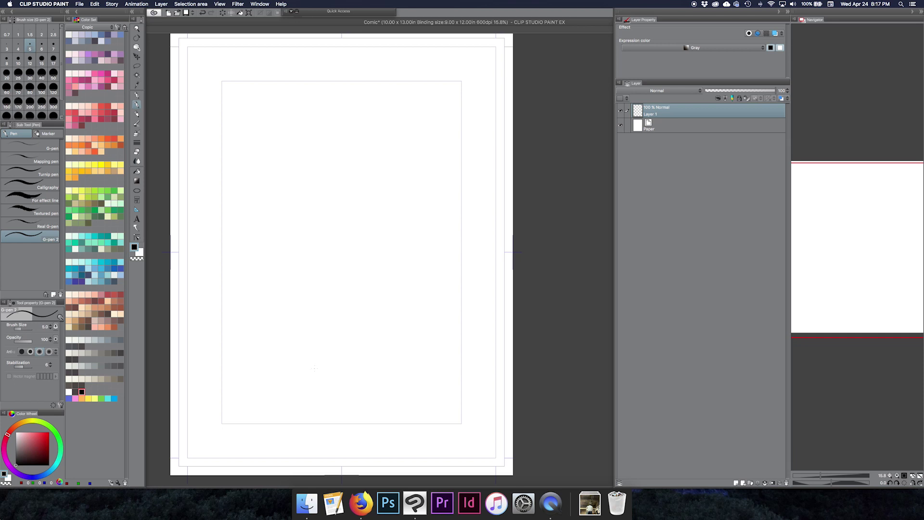
Drag the Scott 0.1 Size 12, 0.05 Size 9, 0.7 Size 25 and 0.3 Size 15 .sut files into the Pen sub tools.
{"action": "left_click", "coordinate": [306, 503]}
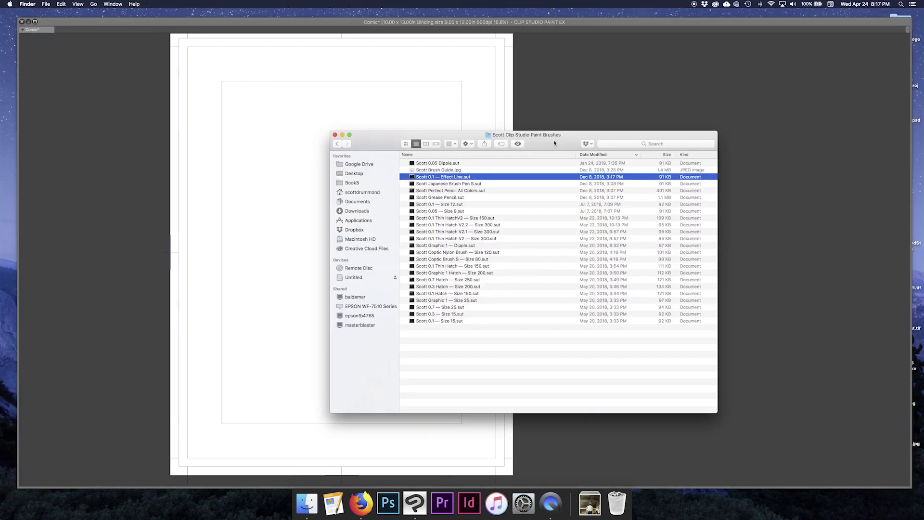
{"action": "left_click_drag", "start_coordinate": [555, 143], "coordinate": [447, 116]}
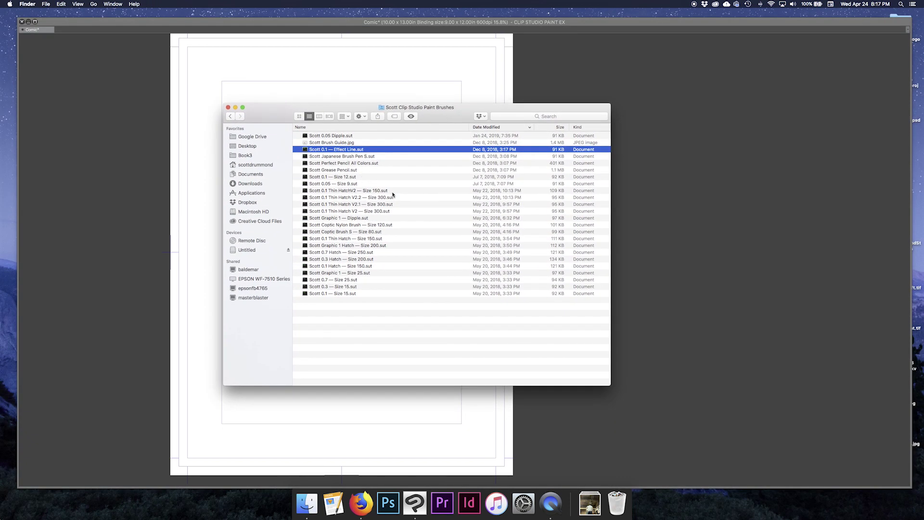
{"action": "left_click", "coordinate": [332, 177]}
{"action": "left_click", "coordinate": [333, 280], "text": "super"}
{"action": "left_click", "coordinate": [332, 286], "text": "super"}
{"action": "left_click", "coordinate": [346, 184], "text": "super"}
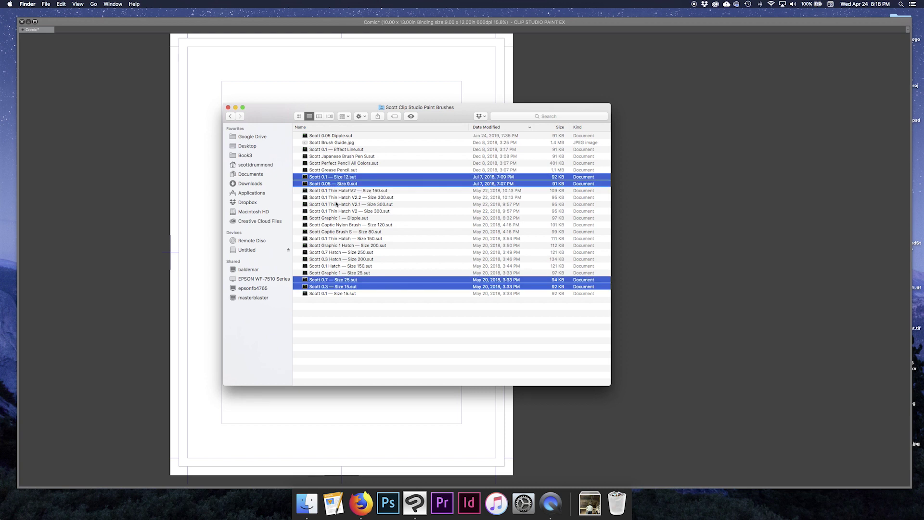
{"action": "mouse_move", "coordinate": [345, 186]}
{"action": "left_mouse_down"}
{"action": "mouse_move", "coordinate": [346, 237]}
{"action": "mouse_move", "coordinate": [385, 258]}
{"action": "mouse_move", "coordinate": [392, 287]}
{"action": "mouse_move", "coordinate": [350, 281]}
{"action": "mouse_move", "coordinate": [293, 236]}
{"action": "mouse_move", "coordinate": [101, 280]}
{"action": "mouse_move", "coordinate": [33, 274]}
{"action": "mouse_move", "coordinate": [39, 266]}
{"action": "left_mouse_up"}
{"action": "key", "text": "super+Tab"}
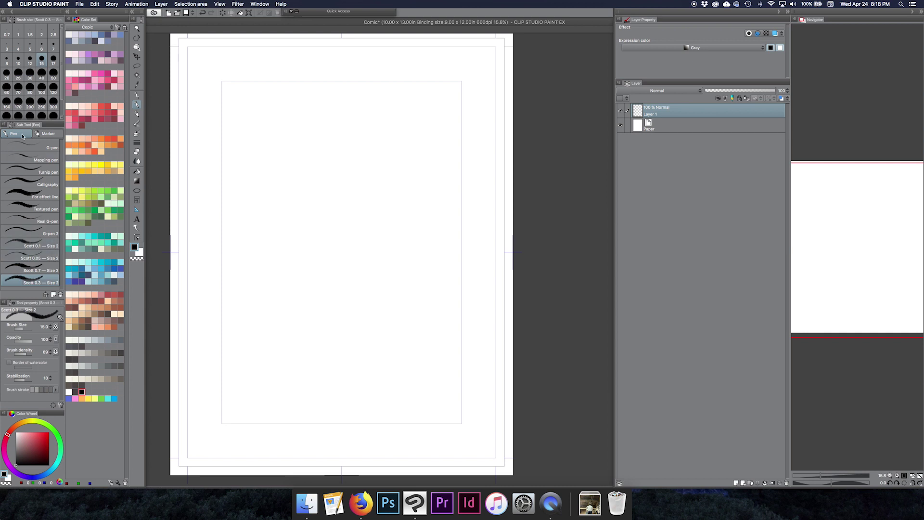
Drag Scott 0.1 onto the sub tool tab bar to form a new Scott group, then view Scott Pens.
{"action": "left_click", "coordinate": [48, 133]}
{"action": "left_click", "coordinate": [19, 133]}
{"action": "left_click", "coordinate": [39, 246]}
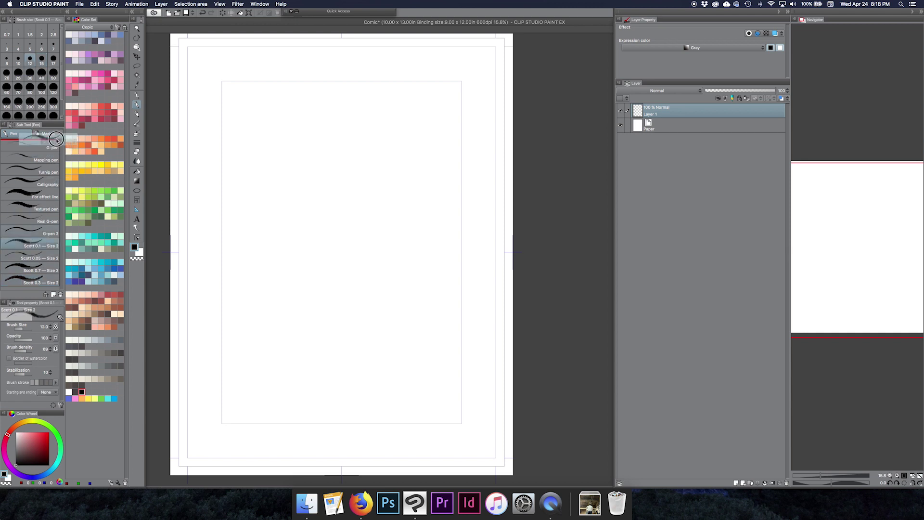
{"action": "mouse_move", "coordinate": [48, 133]}
{"action": "left_mouse_down"}
{"action": "mouse_move", "coordinate": [65, 134]}
{"action": "mouse_move", "coordinate": [39, 136]}
{"action": "mouse_move", "coordinate": [62, 133]}
{"action": "left_mouse_up"}
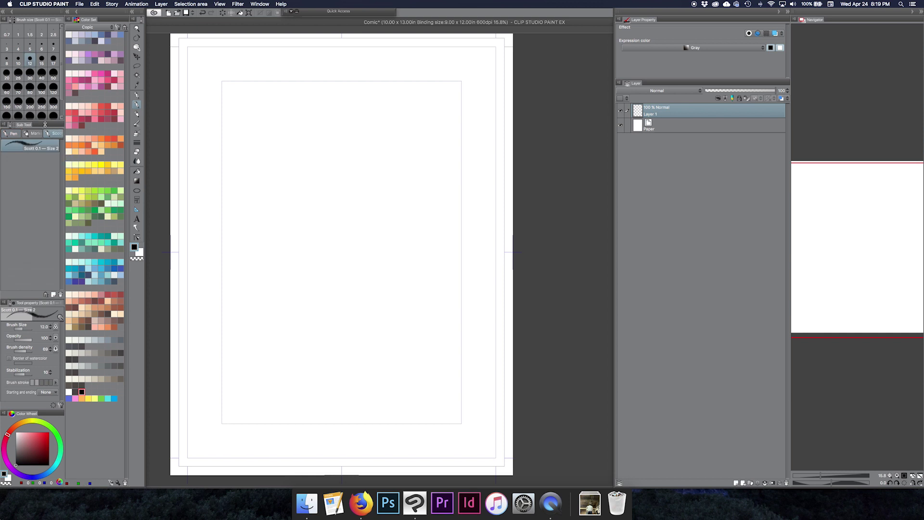
{"action": "left_click", "coordinate": [34, 134]}
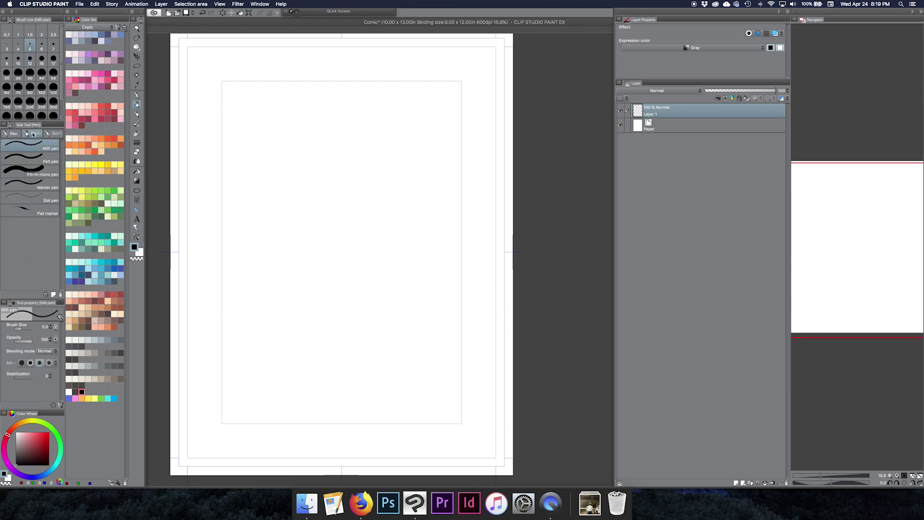
{"action": "left_click", "coordinate": [54, 134]}
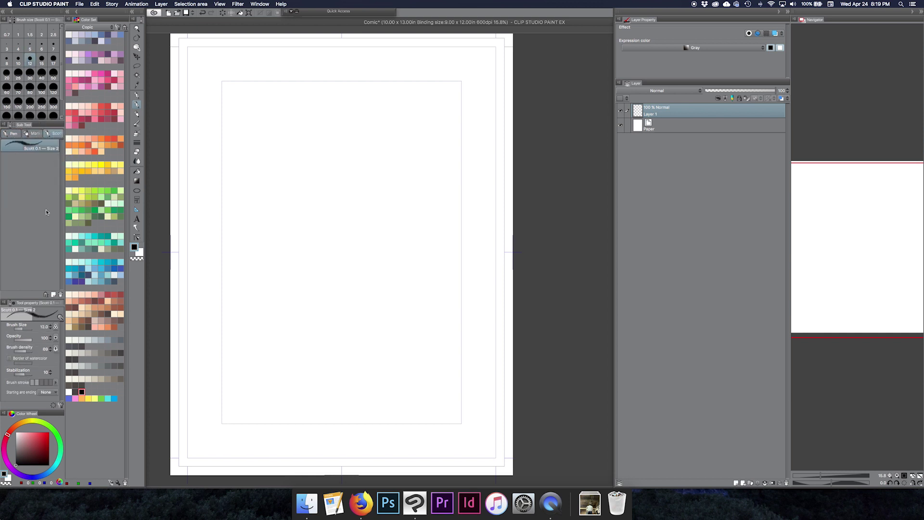
{"action": "left_click", "coordinate": [136, 95]}
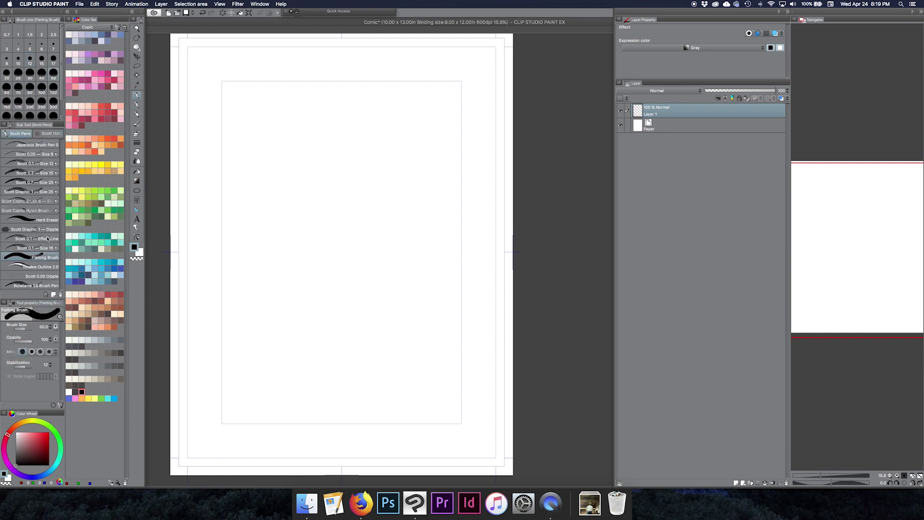
Lengthen the sub tool list and show the Scott Hatch group with Thin, 0.1, 0.3 and 0.7 Hatch brushes.
{"action": "left_click_drag", "start_coordinate": [39, 299], "coordinate": [39, 371]}
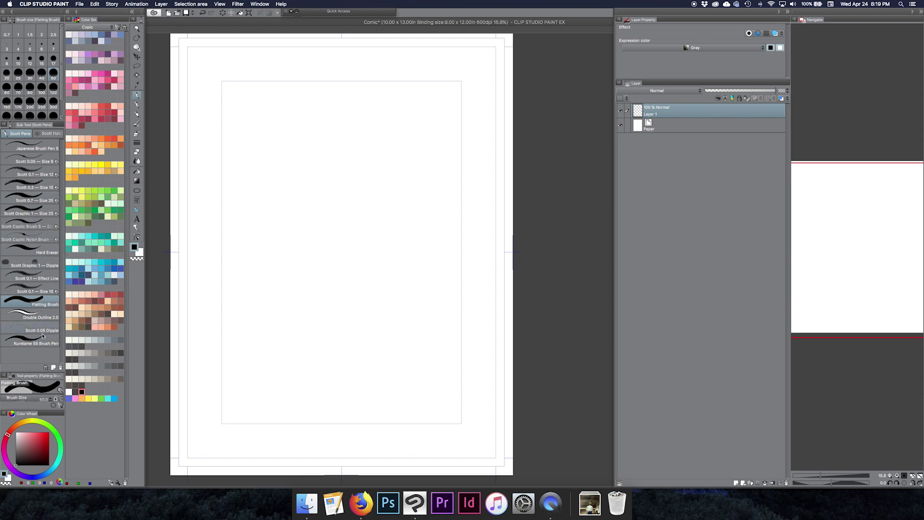
{"action": "left_click", "coordinate": [50, 133]}
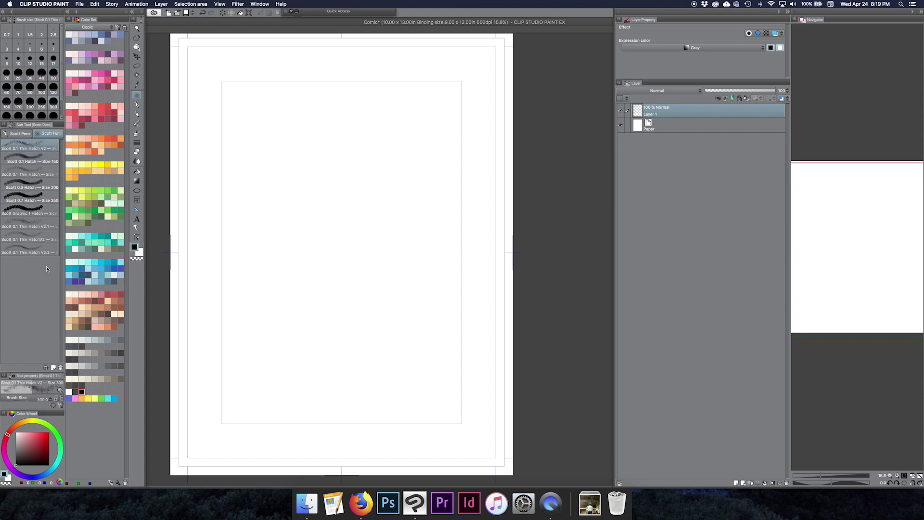
Test the Scott 0.1 Hatch Size 150 and 0.3 Hatch Size 200 brushes with strokes on the page.
{"action": "mouse_move", "coordinate": [227, 166]}
{"action": "left_mouse_down"}
{"action": "mouse_move", "coordinate": [374, 169]}
{"action": "mouse_move", "coordinate": [286, 212]}
{"action": "left_mouse_up"}
{"action": "left_click", "coordinate": [31, 162]}
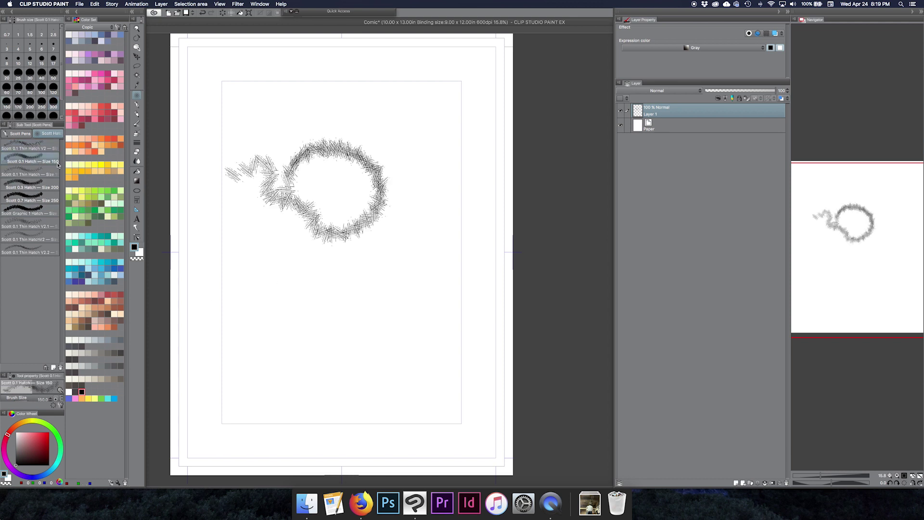
{"action": "mouse_move", "coordinate": [318, 84]}
{"action": "left_mouse_down"}
{"action": "mouse_move", "coordinate": [310, 96]}
{"action": "mouse_move", "coordinate": [371, 166]}
{"action": "left_mouse_up"}
{"action": "left_click", "coordinate": [31, 188]}
{"action": "mouse_move", "coordinate": [258, 110]}
{"action": "left_mouse_down"}
{"action": "mouse_move", "coordinate": [272, 147]}
{"action": "mouse_move", "coordinate": [265, 180]}
{"action": "left_mouse_up"}
Draw test loops with the Scott Pens Japanese Brush Pen S and Coptic Nylon Brush.
{"action": "left_click", "coordinate": [20, 133]}
{"action": "left_click", "coordinate": [32, 144]}
{"action": "mouse_move", "coordinate": [237, 226]}
{"action": "left_mouse_down"}
{"action": "mouse_move", "coordinate": [340, 330]}
{"action": "mouse_move", "coordinate": [237, 340]}
{"action": "left_mouse_up"}
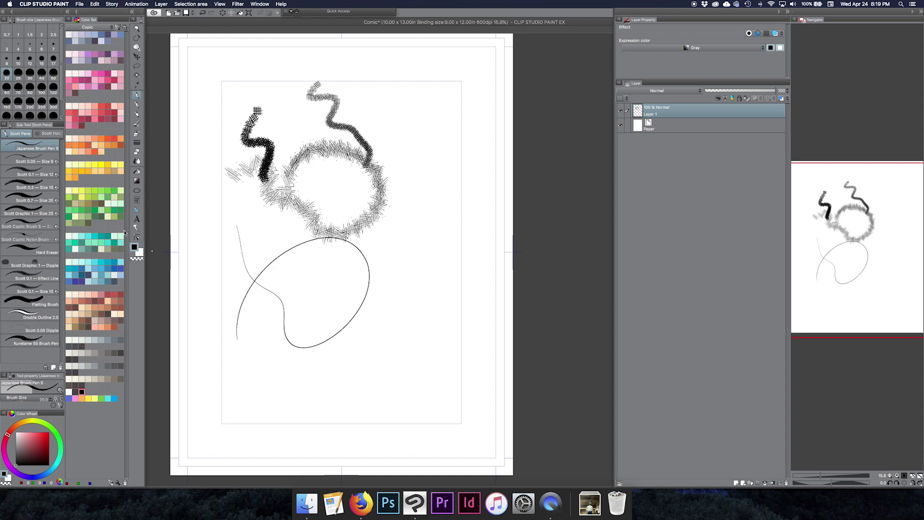
{"action": "left_click", "coordinate": [32, 235]}
{"action": "mouse_move", "coordinate": [217, 375]}
{"action": "left_mouse_down"}
{"action": "mouse_move", "coordinate": [206, 350]}
{"action": "mouse_move", "coordinate": [227, 260]}
{"action": "mouse_move", "coordinate": [259, 210]}
{"action": "mouse_move", "coordinate": [226, 191]}
{"action": "mouse_move", "coordinate": [221, 260]}
{"action": "mouse_move", "coordinate": [239, 340]}
{"action": "left_mouse_up"}
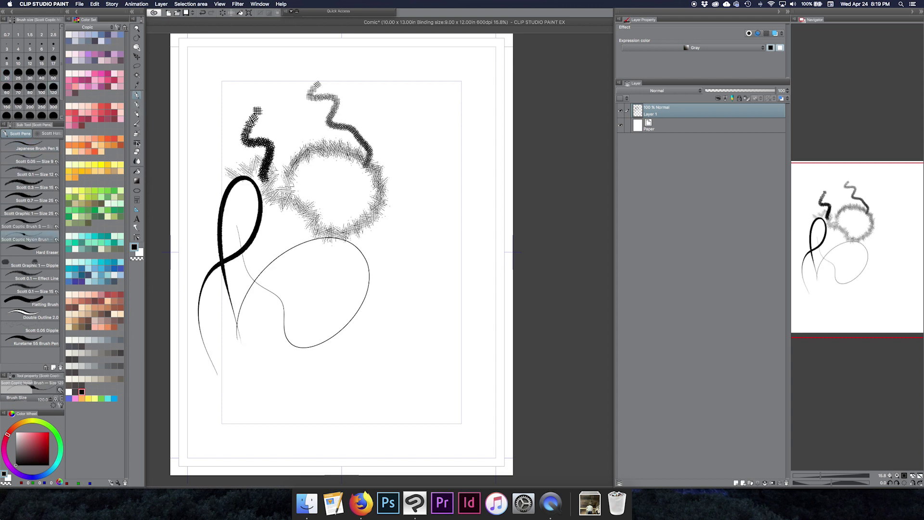
Sketch grey hatching left of the loop with the Scott Grease Pencil.
{"action": "left_click", "coordinate": [137, 115]}
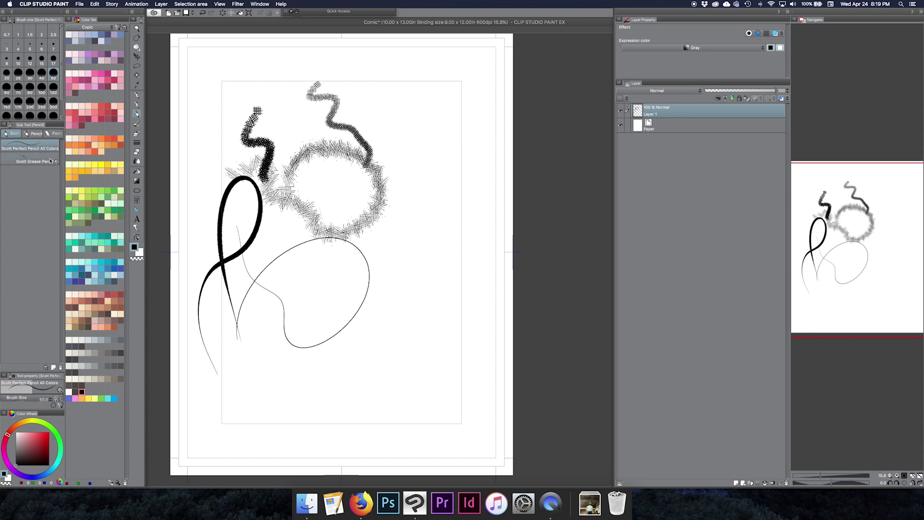
{"action": "left_click", "coordinate": [36, 134]}
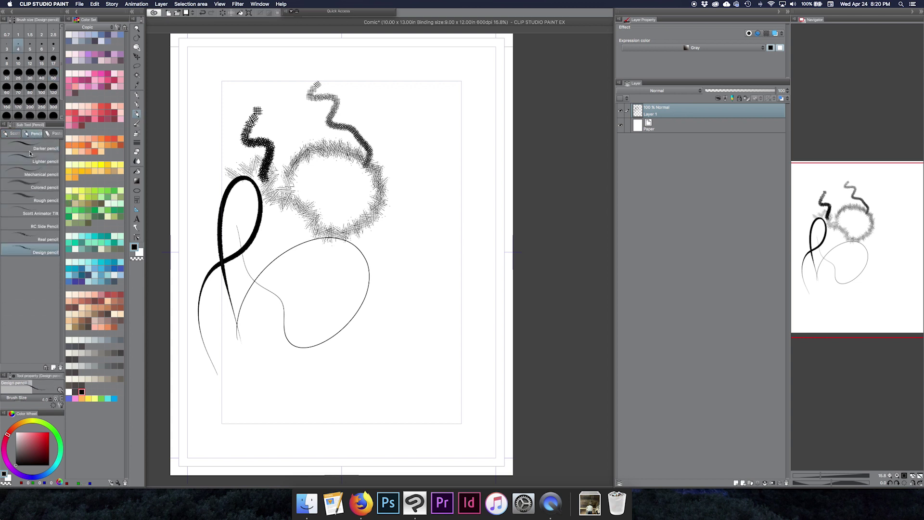
{"action": "left_click", "coordinate": [13, 133]}
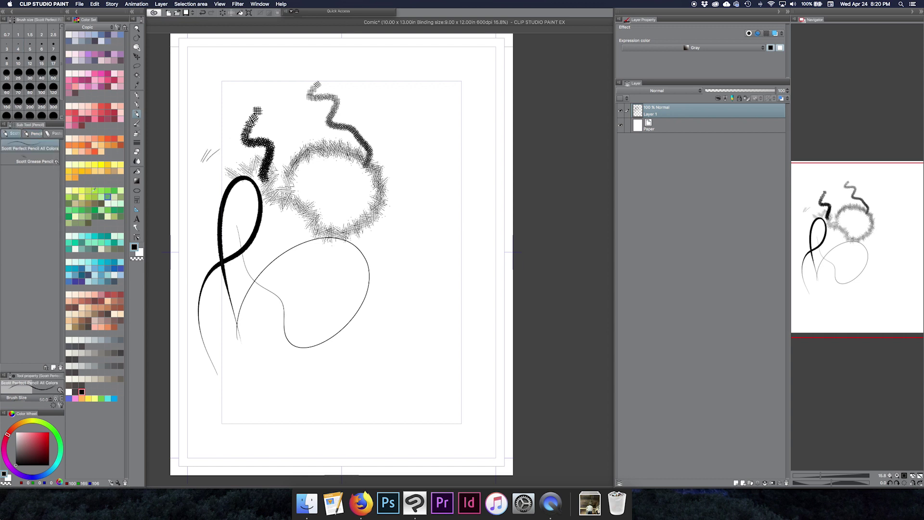
{"action": "left_click", "coordinate": [35, 161]}
{"action": "left_click_drag", "start_coordinate": [189, 221], "coordinate": [210, 192]}
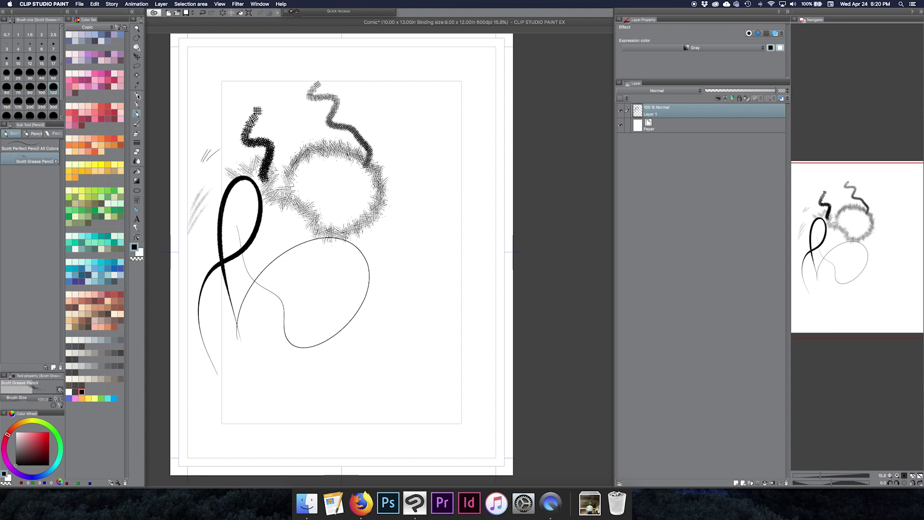
Toggle between the pen and pencil tools, then collapse the brush settings panel column.
{"action": "key", "text": "p"}
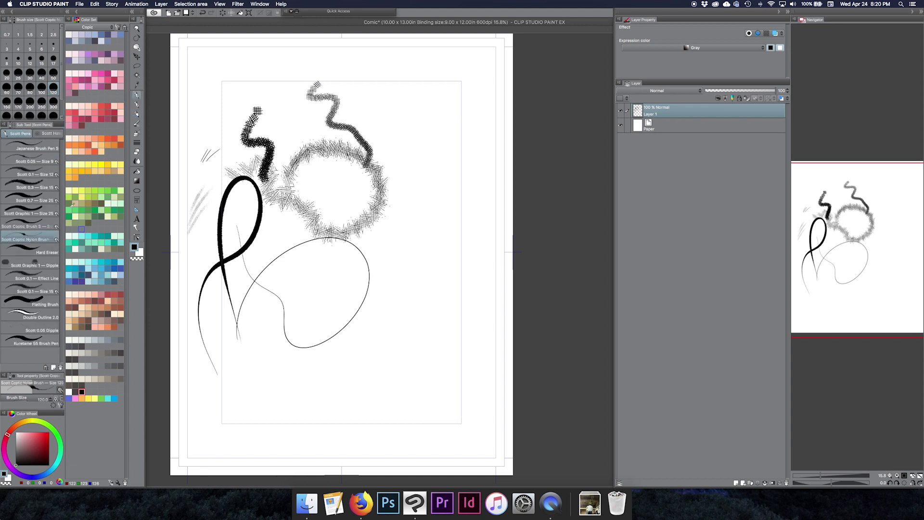
{"action": "left_click", "coordinate": [138, 104]}
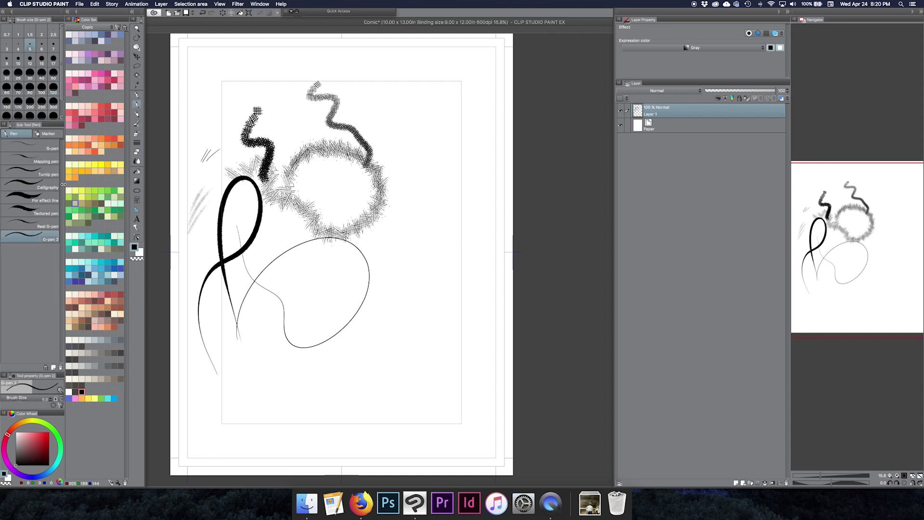
{"action": "key", "text": "p"}
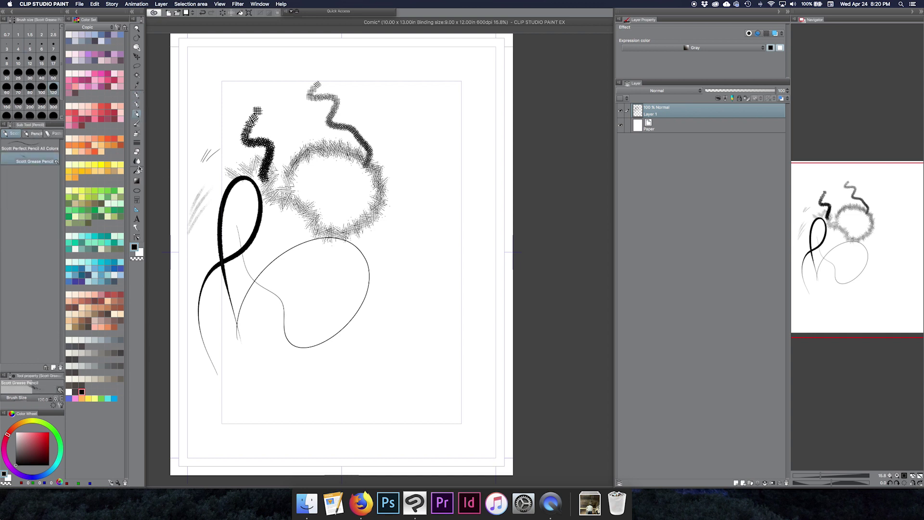
{"action": "left_click", "coordinate": [6, 11]}
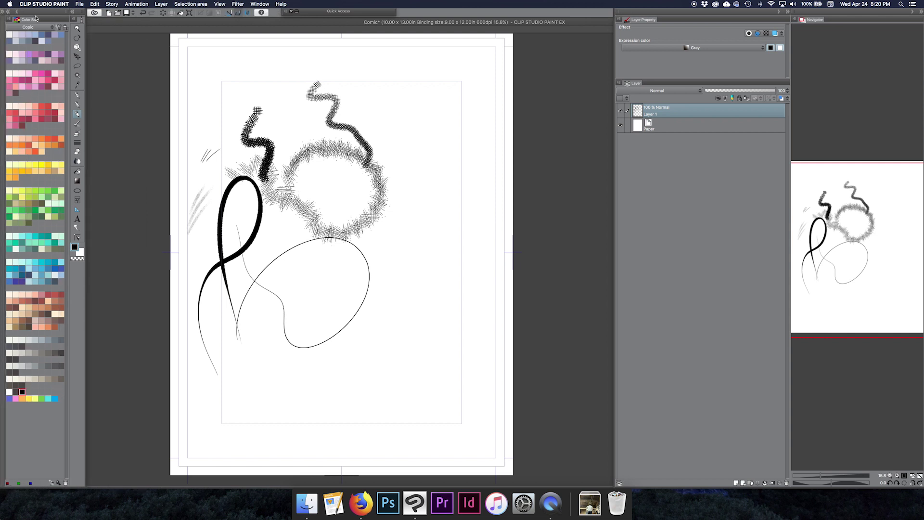
Collapse the colour set panel column to widen the canvas.
{"action": "left_click", "coordinate": [7, 12]}
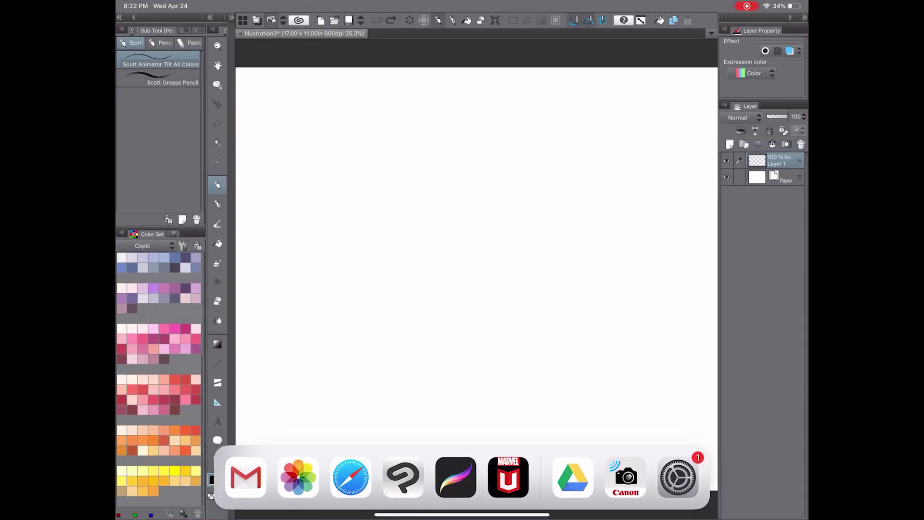
Open Google Drive's Scott brushes folder in Split View beside the Clip Studio canvas.
{"action": "left_click", "coordinate": [573, 477]}
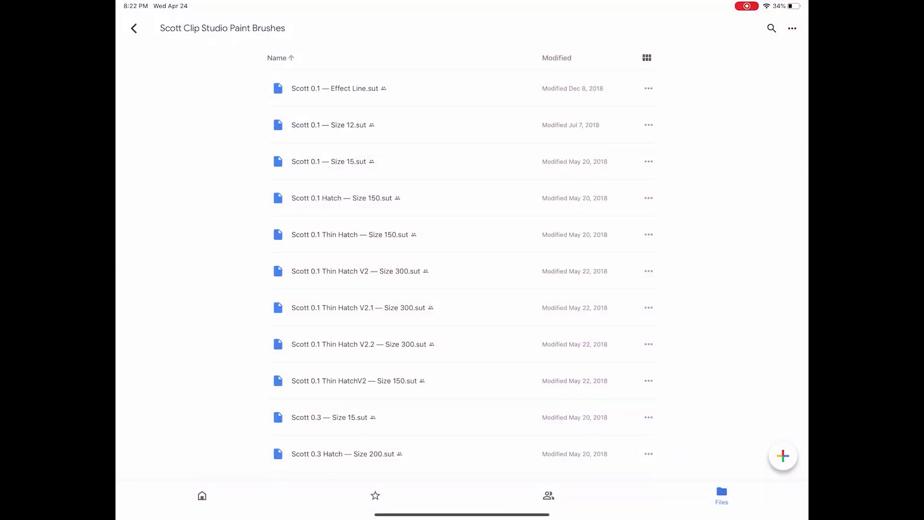
{"action": "left_click_drag", "start_coordinate": [462, 517], "coordinate": [463, 477]}
{"action": "left_click", "coordinate": [403, 476]}
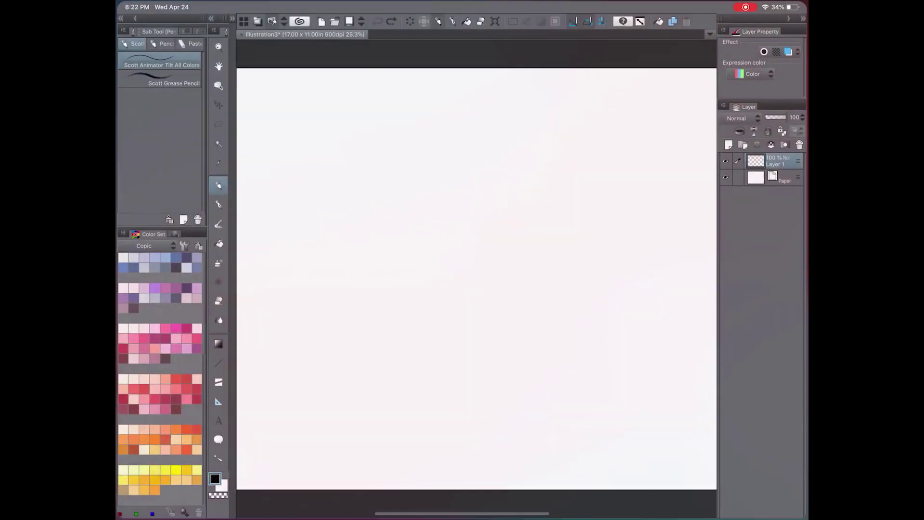
{"action": "left_click_drag", "start_coordinate": [462, 517], "coordinate": [462, 477]}
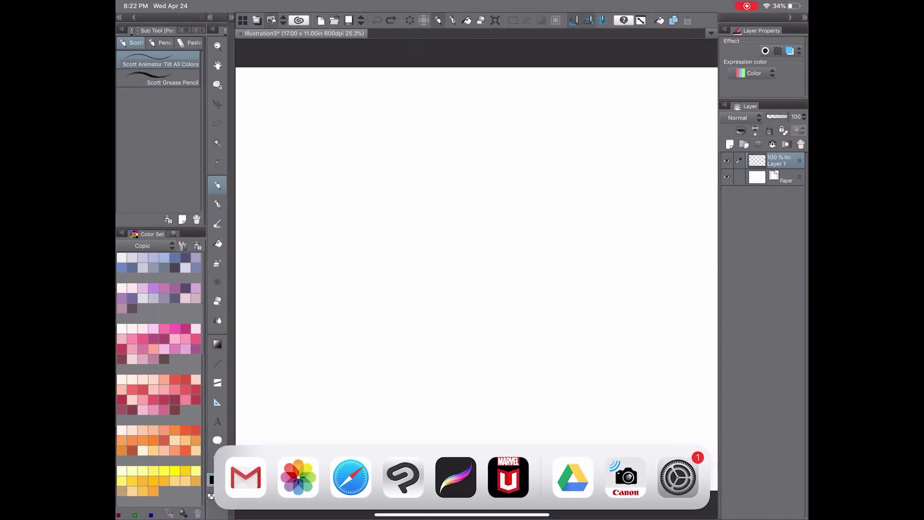
{"action": "left_click_drag", "start_coordinate": [573, 477], "coordinate": [144, 250]}
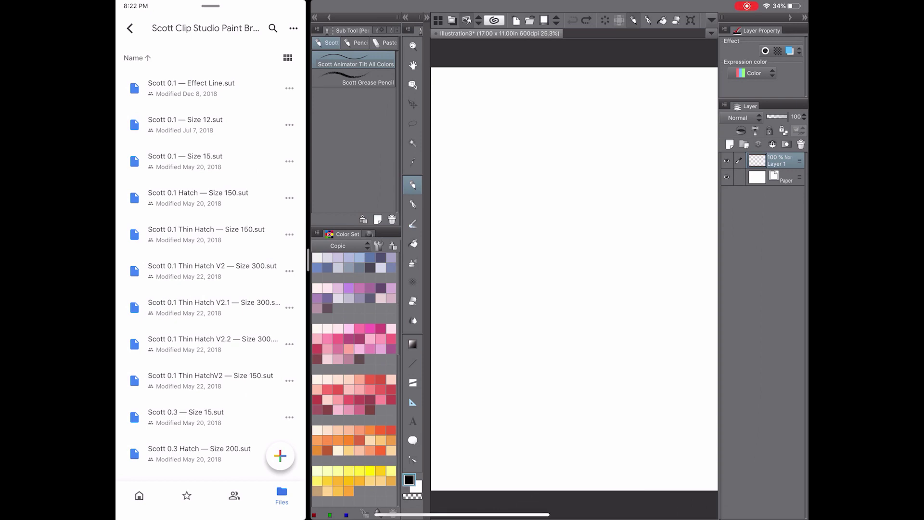
{"action": "left_click", "coordinate": [290, 88]}
Copy the Scott 0.1 — Effect Line brush into Clip Studio Paint's sub tool palette.
{"action": "left_click", "coordinate": [179, 157]}
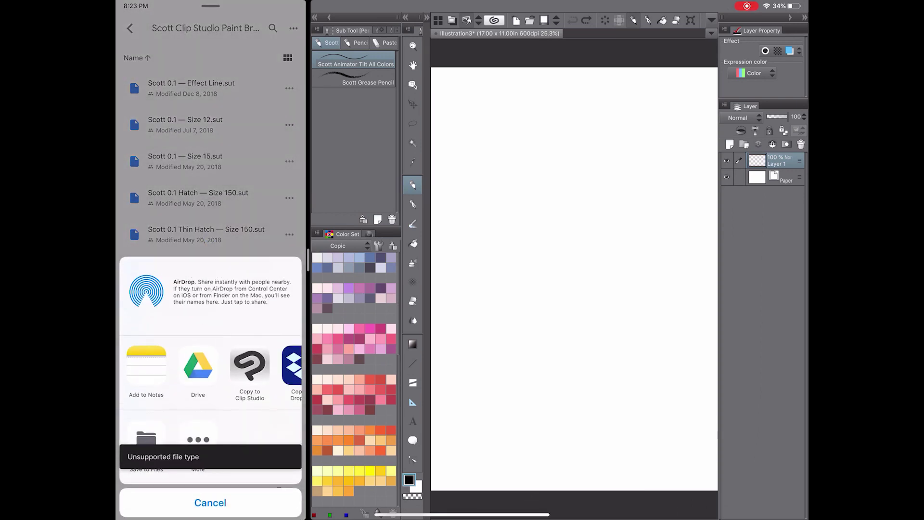
{"action": "left_click", "coordinate": [249, 366]}
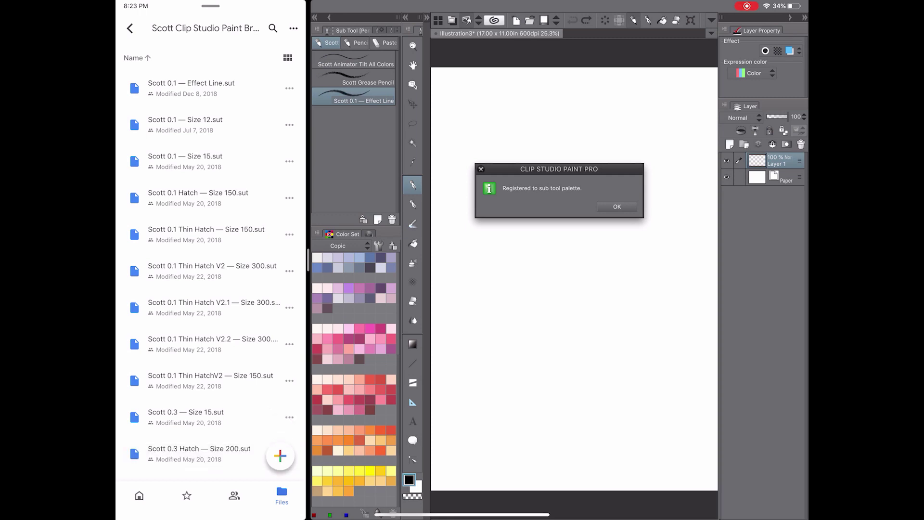
{"action": "key", "text": "Return"}
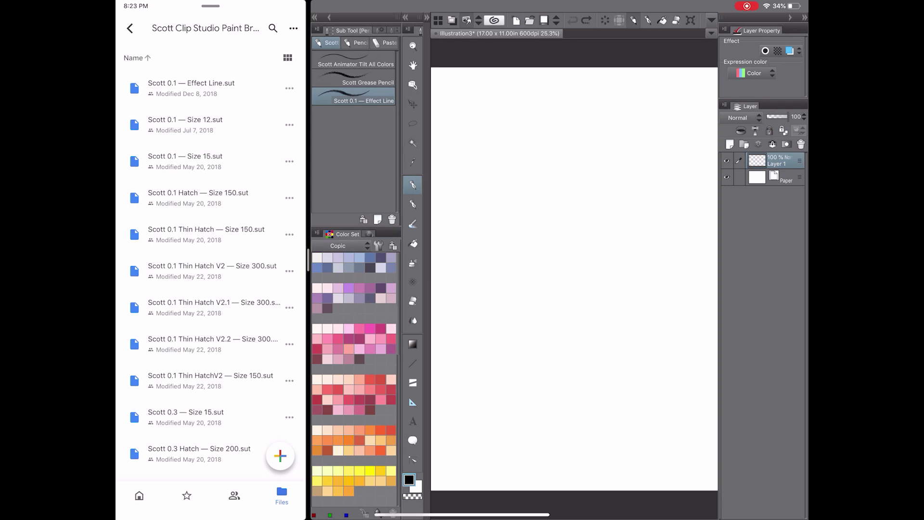
Try opening the Scott 0.1 — Size 15 file, then close its unsupported file preview.
{"action": "left_click", "coordinate": [185, 159]}
{"action": "left_click", "coordinate": [128, 37]}
{"action": "scroll", "coordinate": [574, 279], "scroll_direction": "up", "scroll_amount": 2}
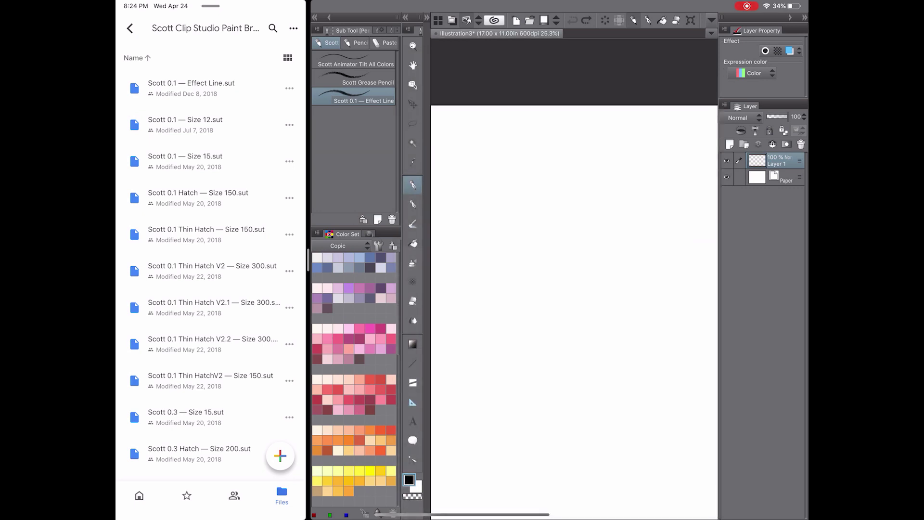
{"action": "scroll", "coordinate": [574, 289], "scroll_direction": "down", "scroll_amount": 2}
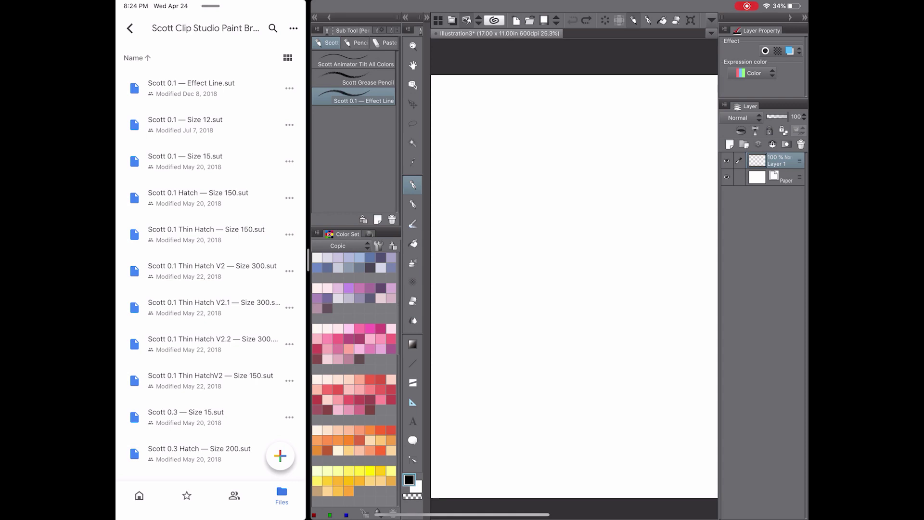